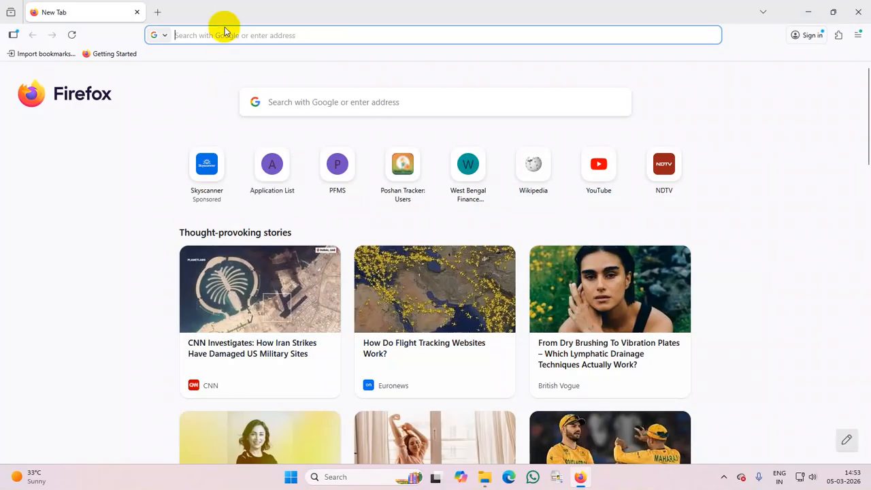
Search Google for 'WEST BENGAL HEALTH SCHEME' and open the official portal result
text(W)
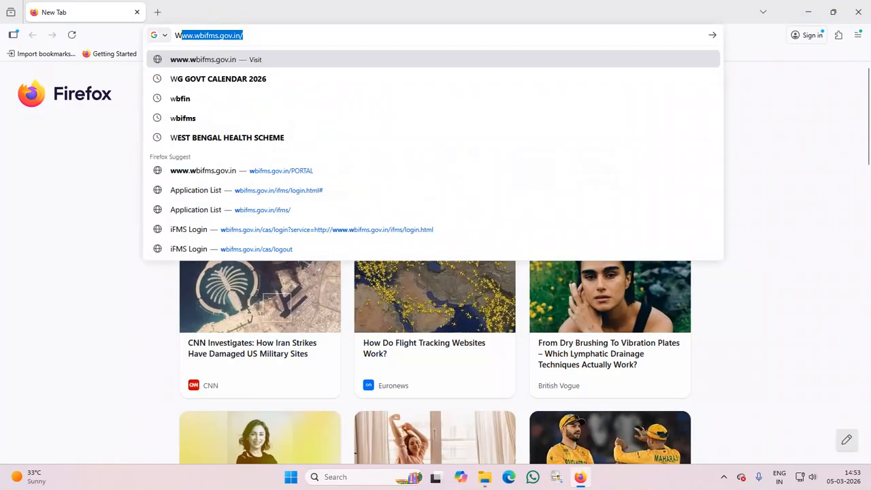
click(266, 143)
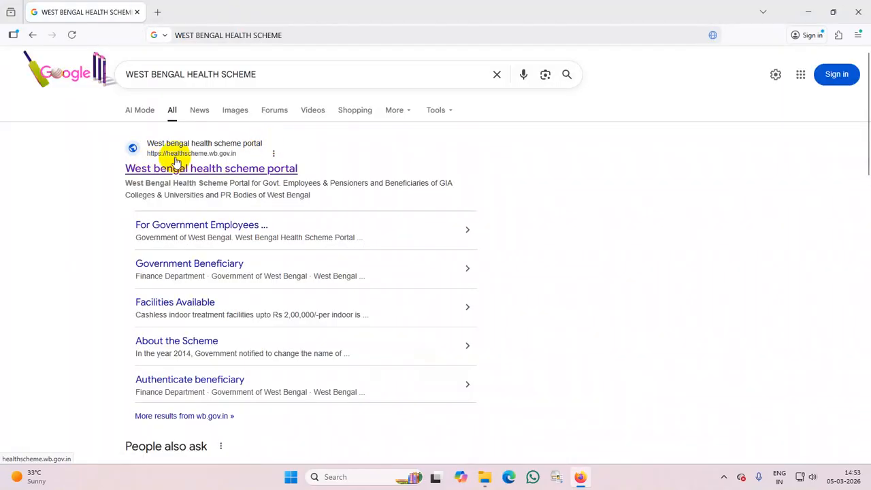
click(220, 171)
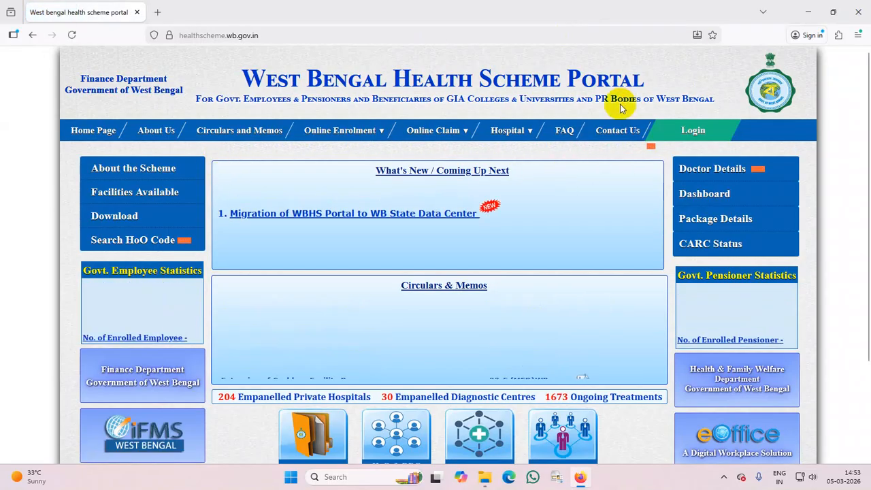
Scroll the portal home page down to the Medical Cell, HoO & DDO, Hospitals and Treasury login tiles
mouse_move(508, 130)
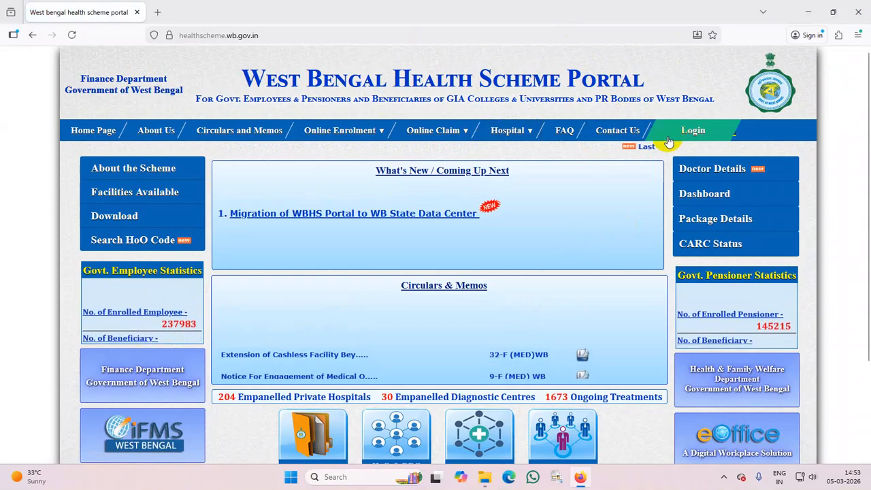
scroll(687, 138, down, 1)
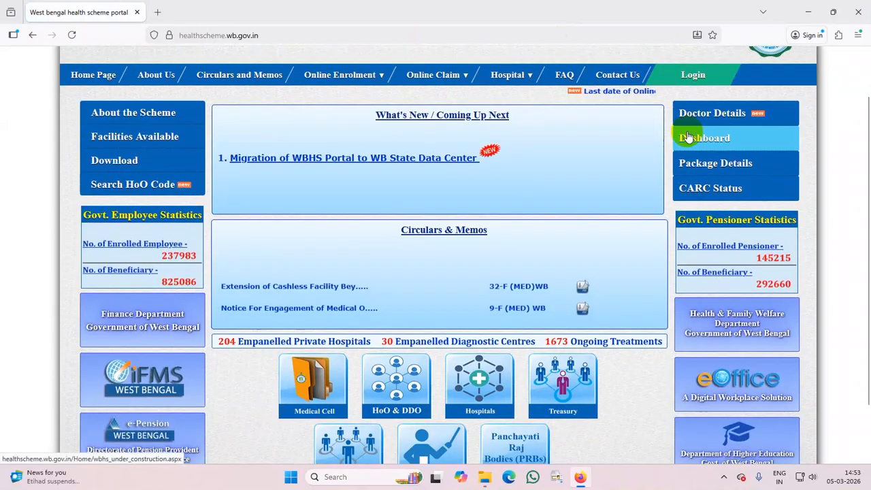
Log in to the HoO & DDO account with the office user id, password and captcha
click(397, 393)
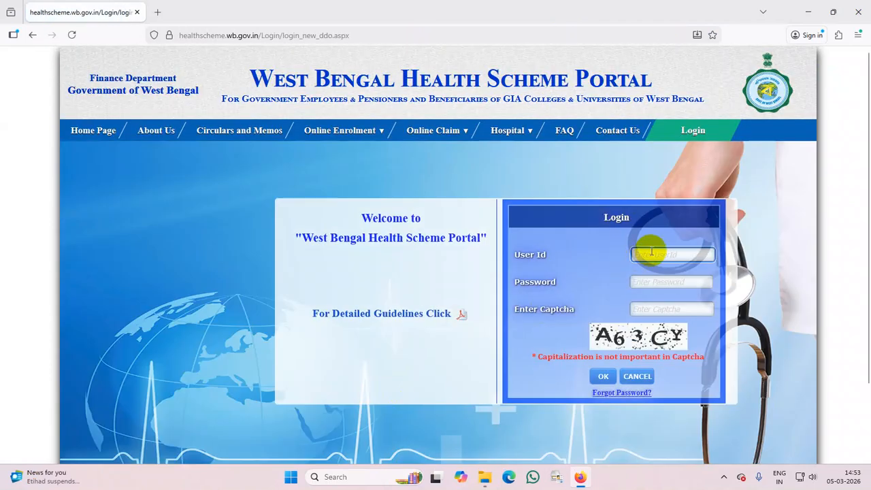
text(6WCHO167)
click(656, 283)
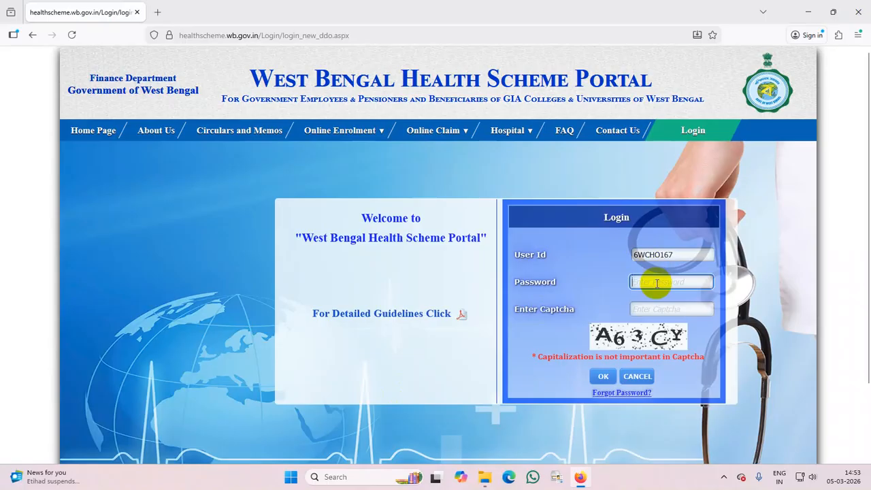
text(******)
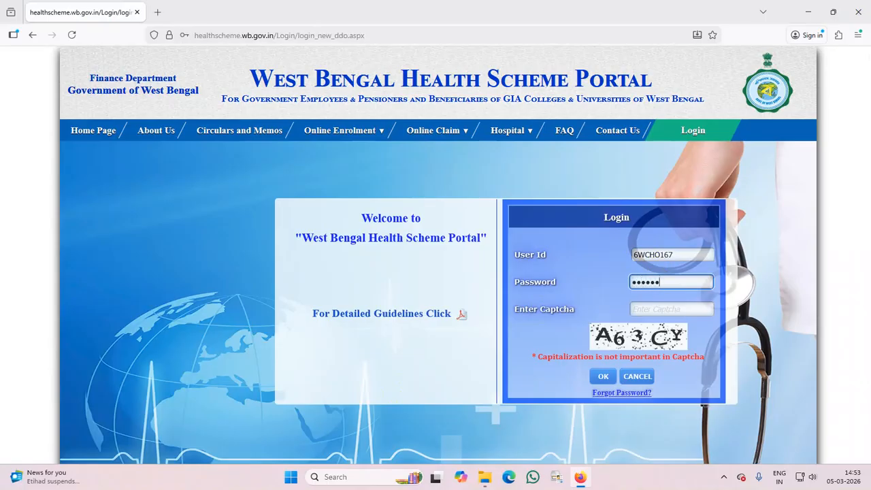
text(****)
click(649, 311)
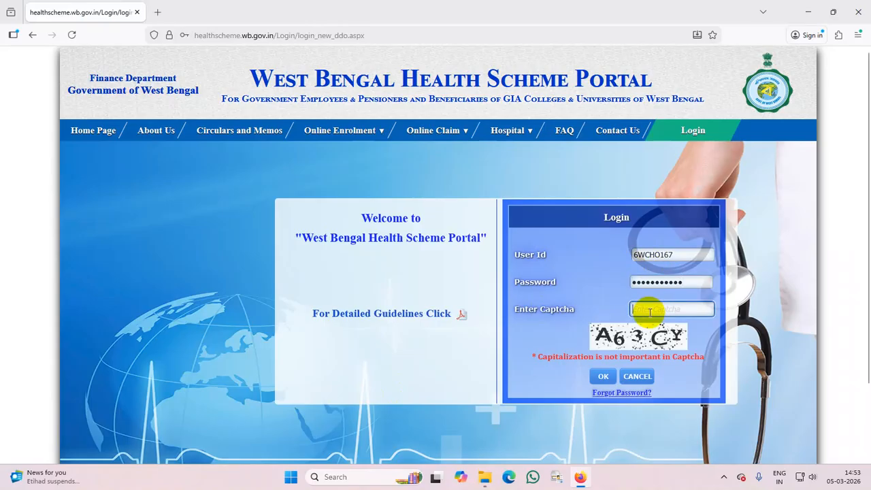
text(A)
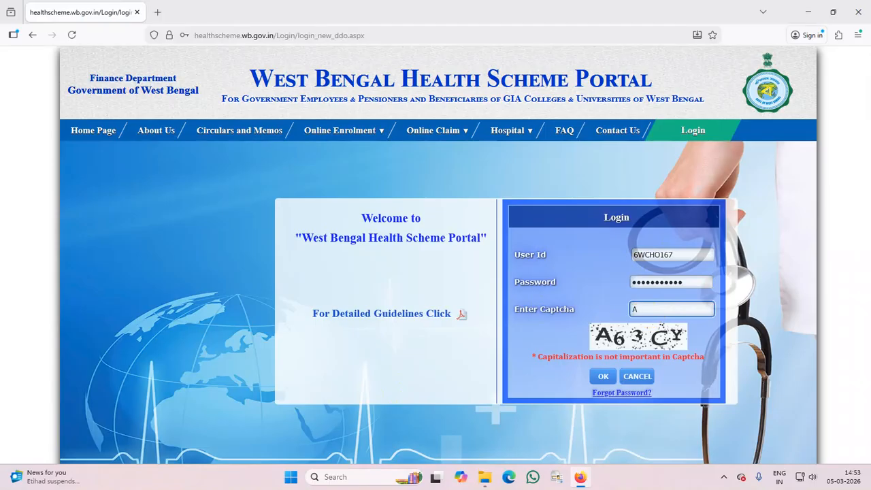
text(63CY)
click(601, 376)
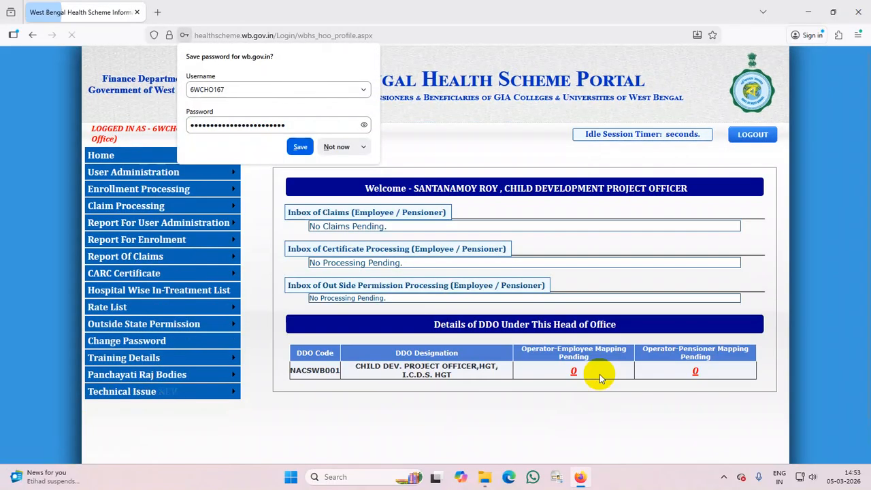
Decline Firefox's password save and open Enrollment Processing > Transfer Of Enrolled Beneficiary
click(335, 147)
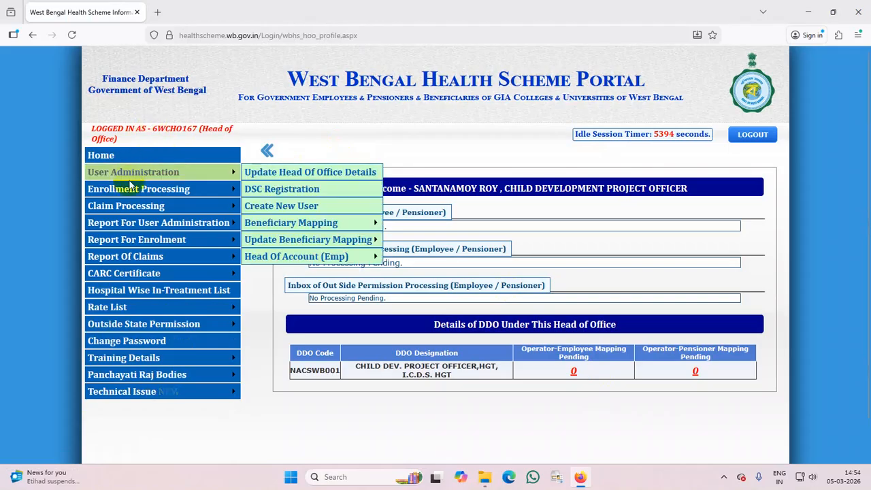
mouse_move(103, 192)
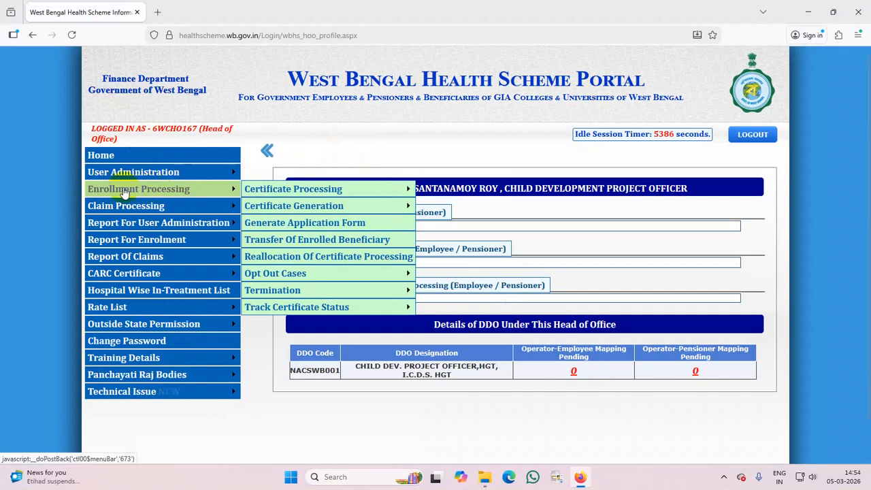
mouse_move(306, 192)
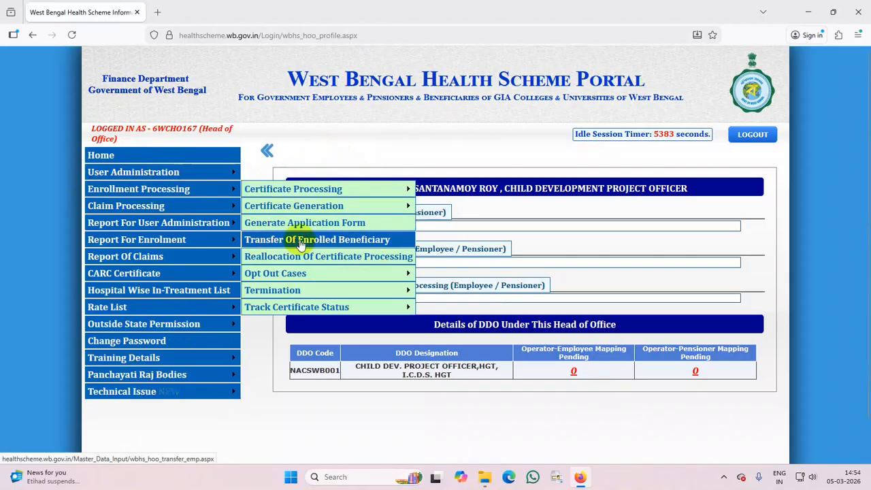
click(343, 239)
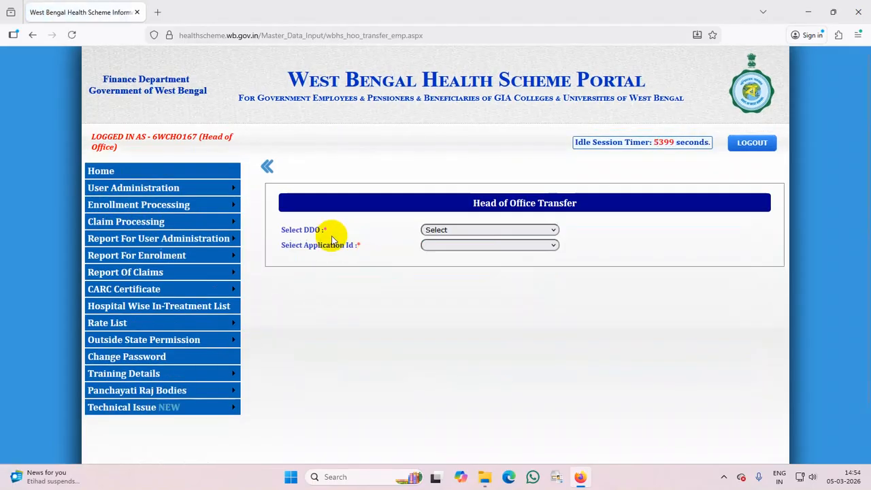
Select DDO NACSWB001 and the employee's application id on the Head of Office Transfer form
click(554, 230)
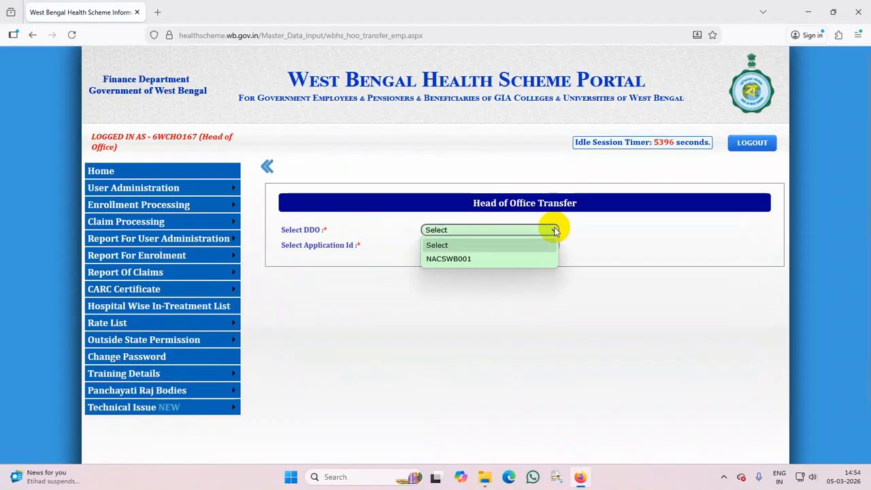
click(443, 258)
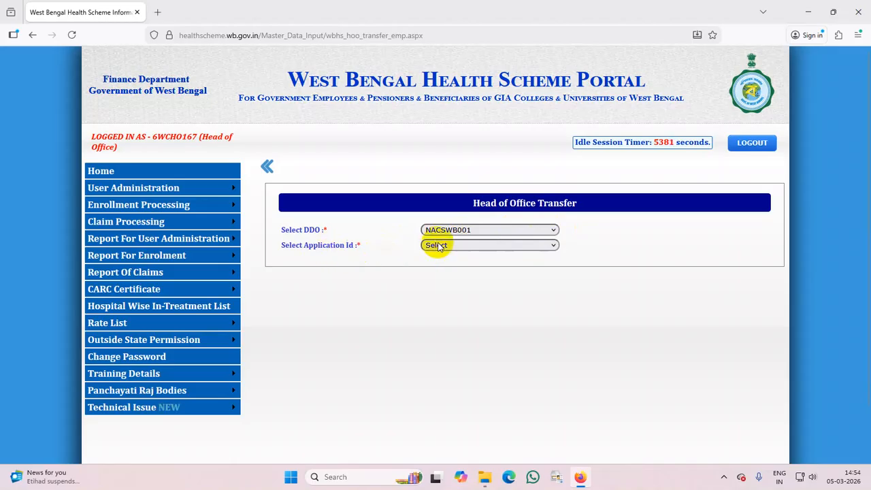
click(553, 246)
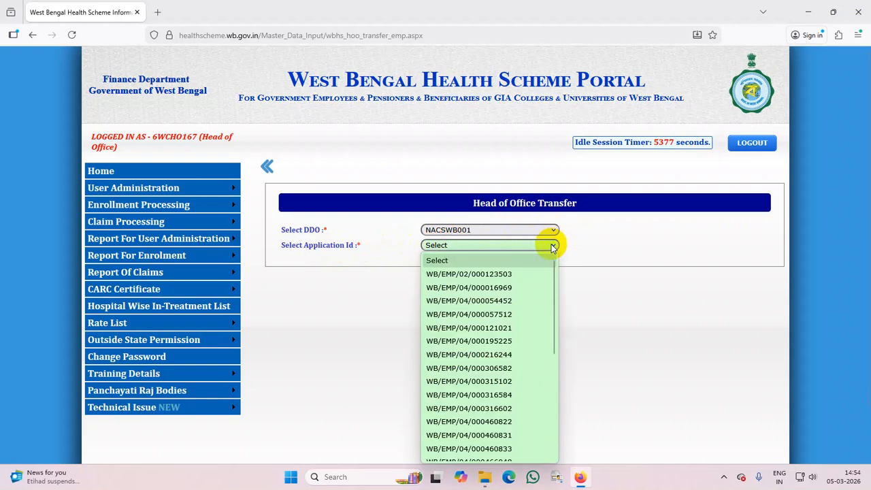
click(475, 273)
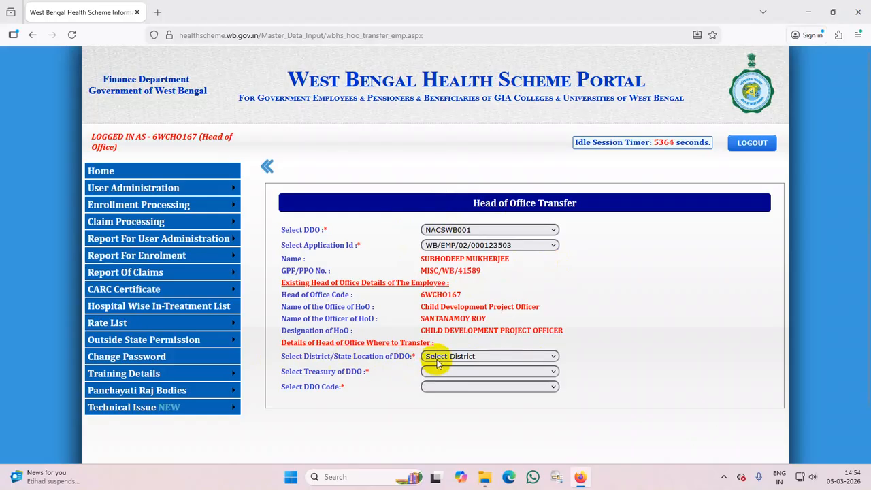
Set the destination to North 24-Paraganas, Barrackpore Treasury-I and DDO code NPCSWB010
click(553, 359)
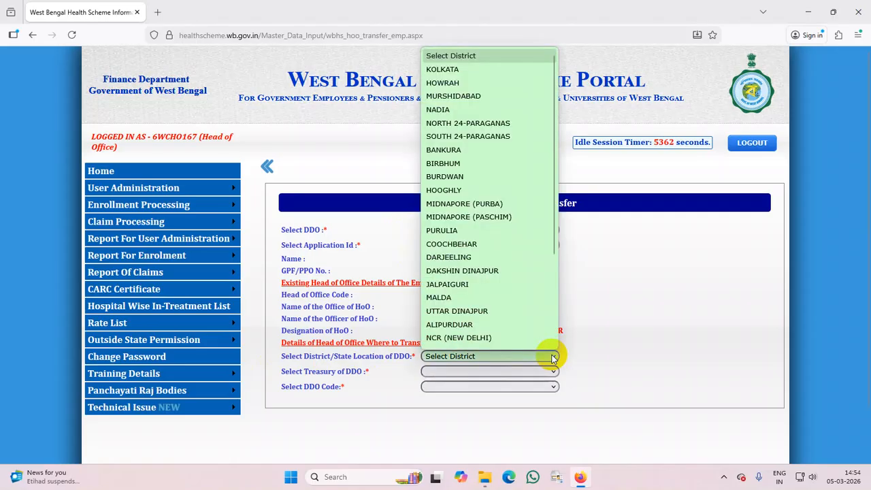
click(499, 123)
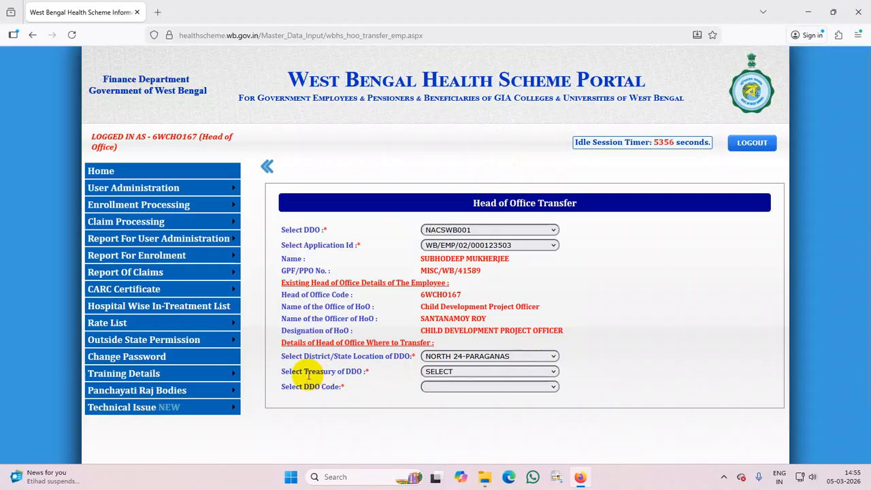
click(553, 372)
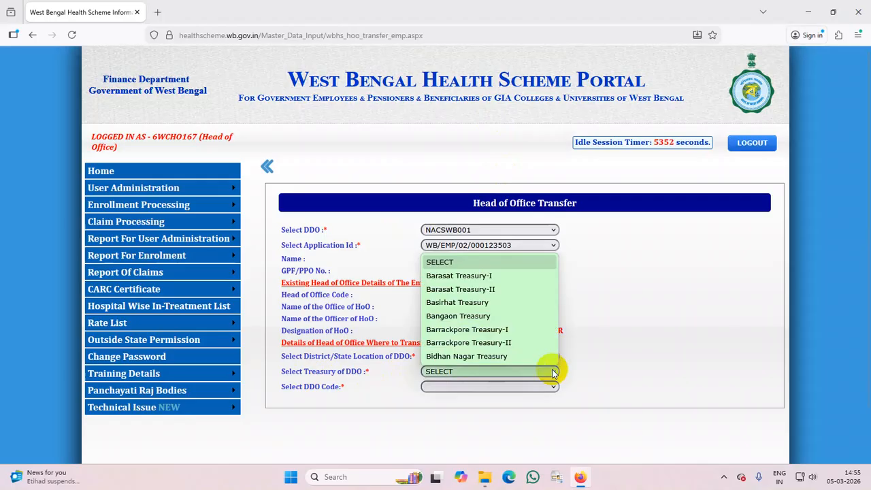
click(466, 330)
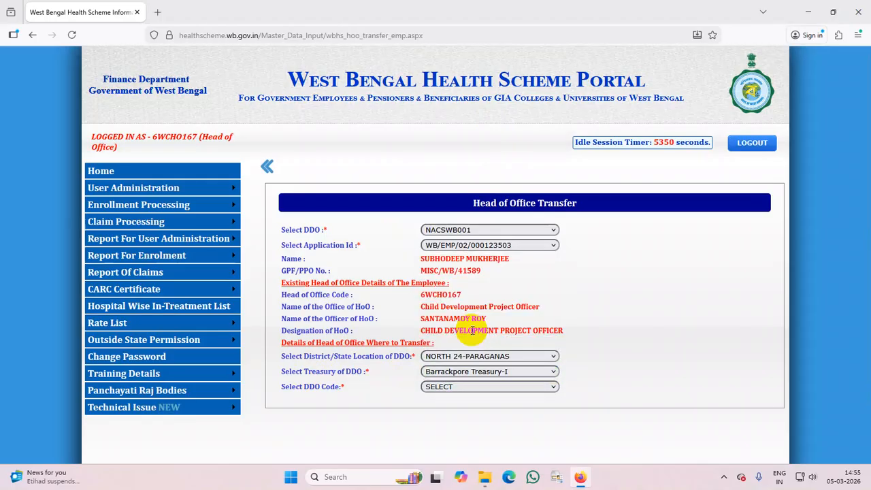
click(555, 388)
scroll(503, 297, down, 10)
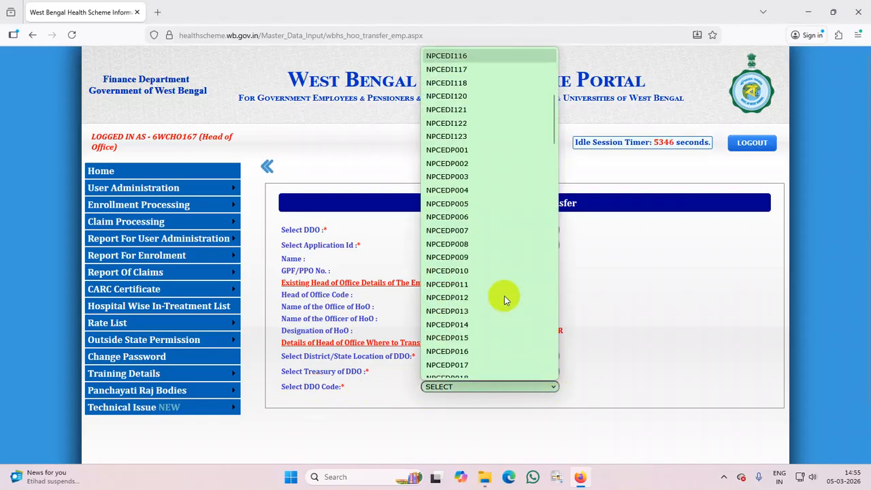
scroll(504, 297, down, 10)
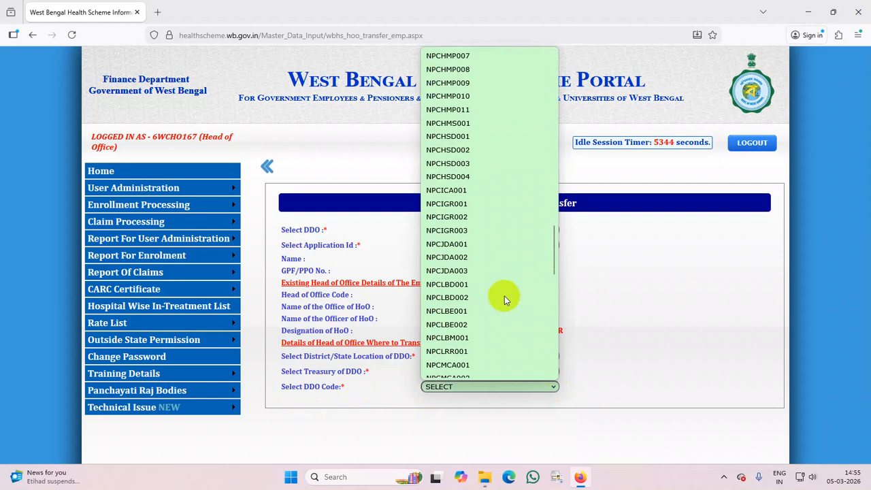
scroll(504, 297, down, 8)
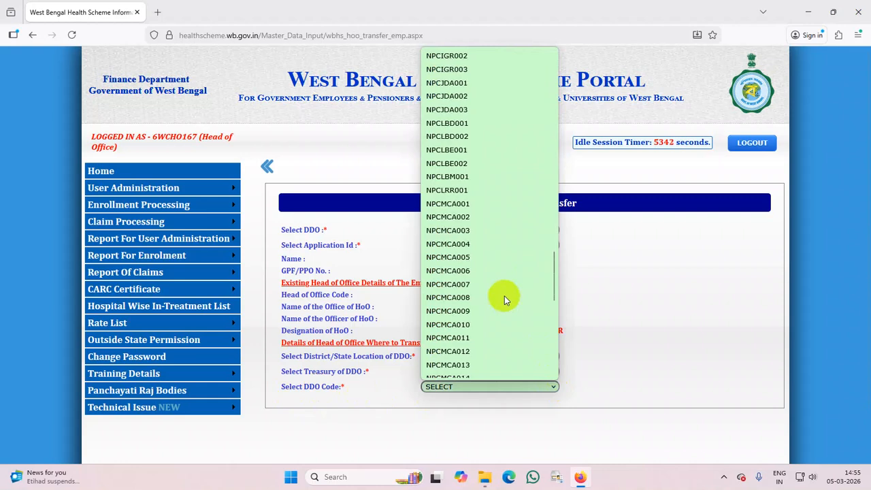
scroll(504, 298, down, 2)
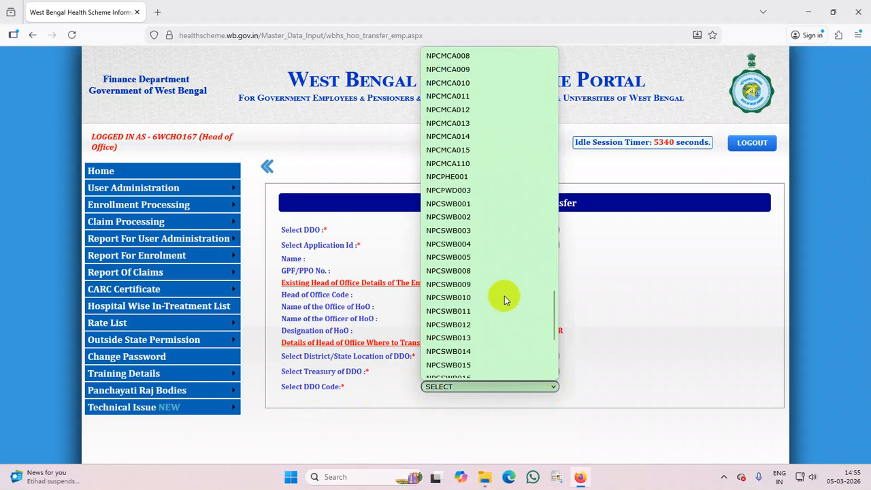
click(469, 297)
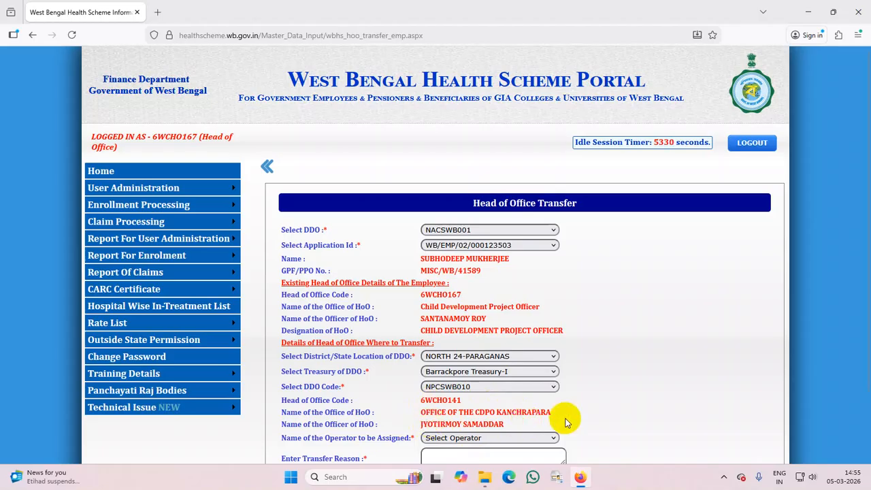
Assign the only available operator to the transfer
scroll(564, 418, down, 1)
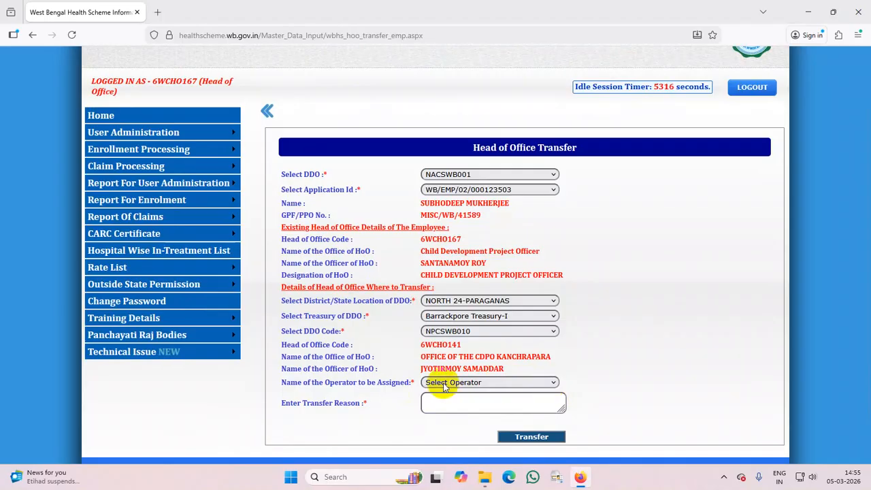
click(555, 384)
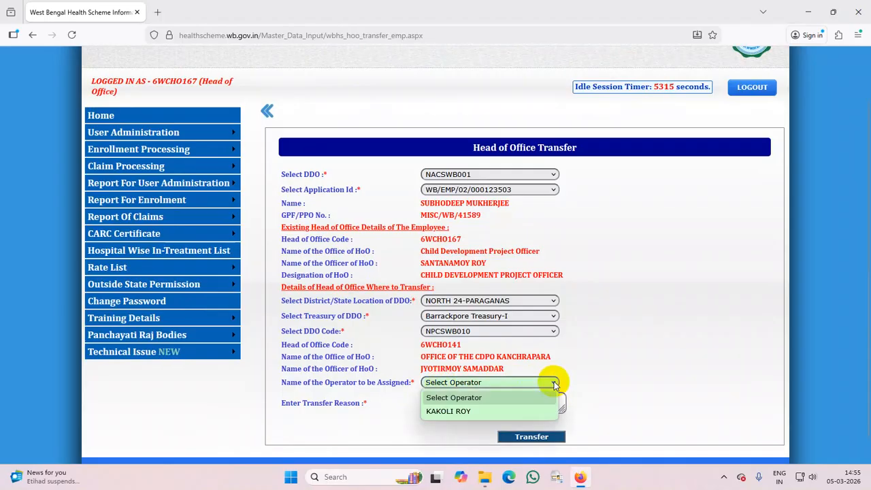
click(446, 411)
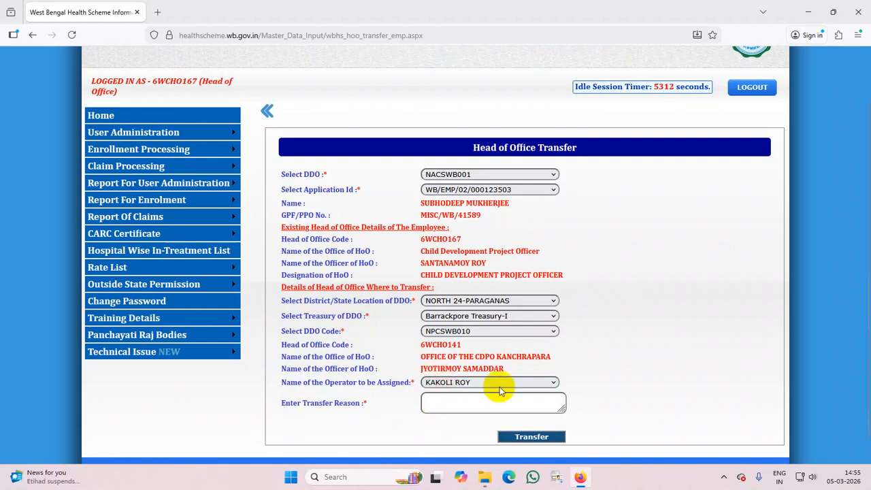
Enter transfer reason 'Employee Transferred on Promotion' and submit the transfer
click(445, 400)
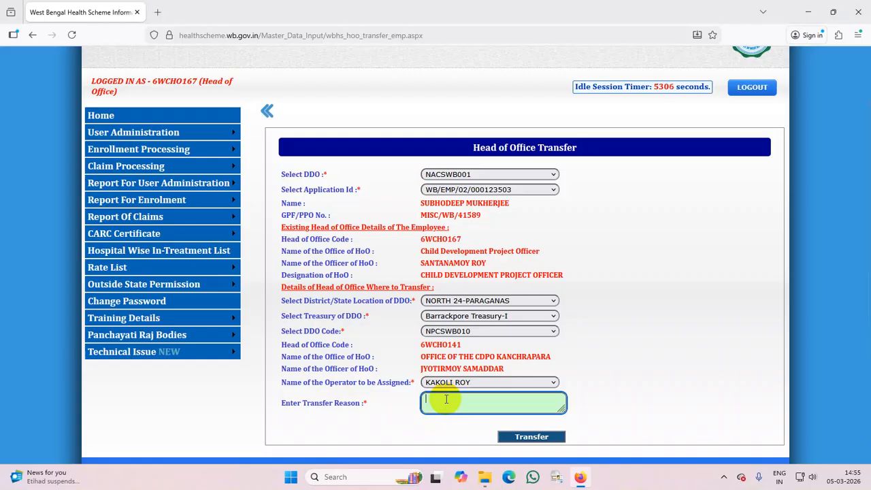
text(Employee Transferred)
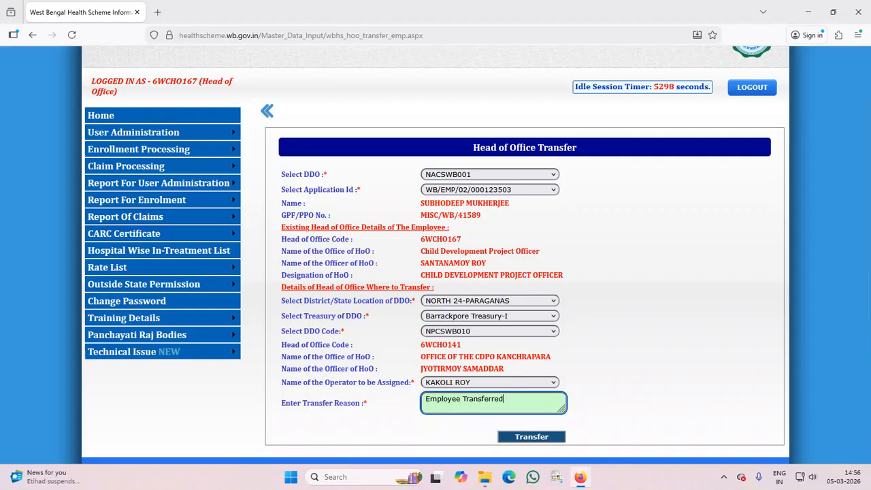
text( on)
text(Promotion)
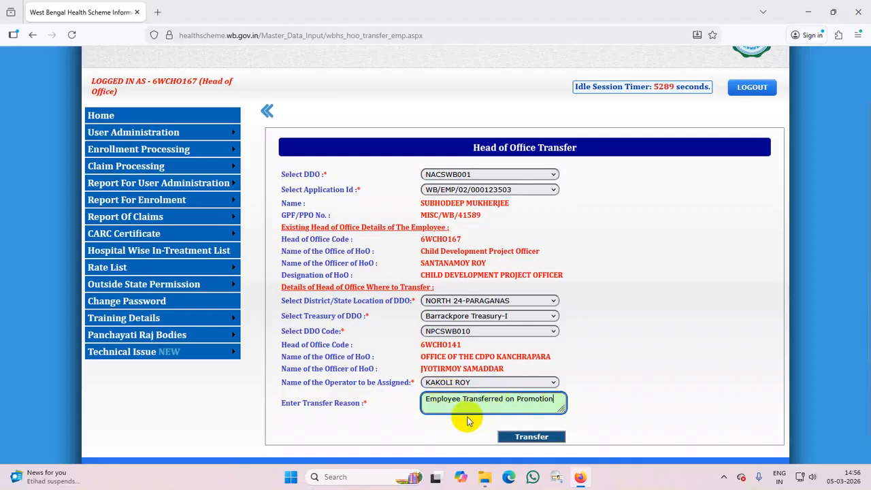
click(531, 438)
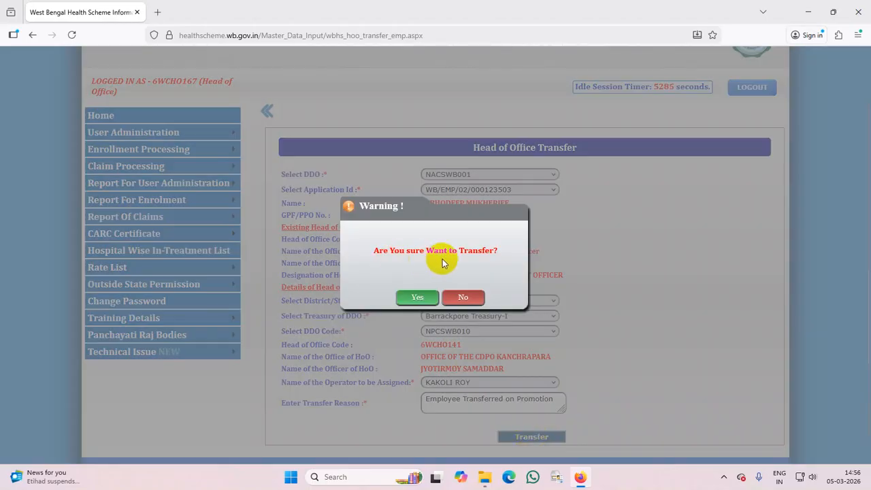
Answer Yes to 'Are you sure Want to Transfer?' and acknowledge the Success dialog
click(417, 299)
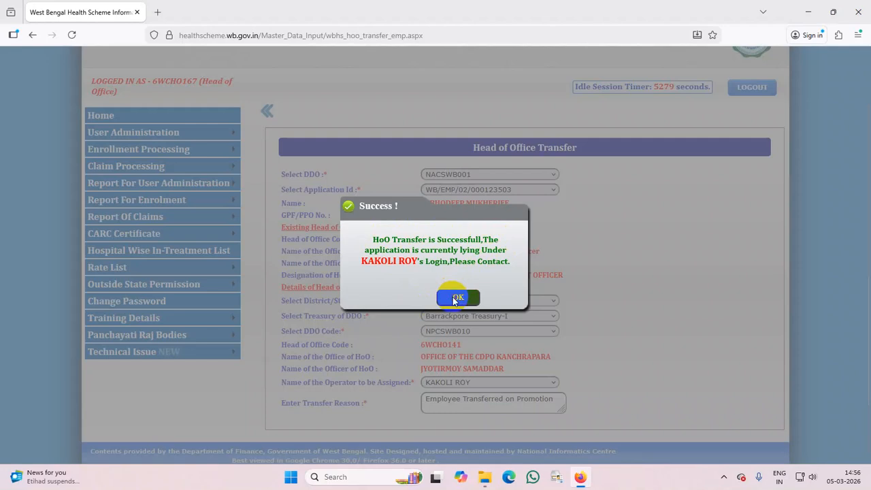
click(453, 298)
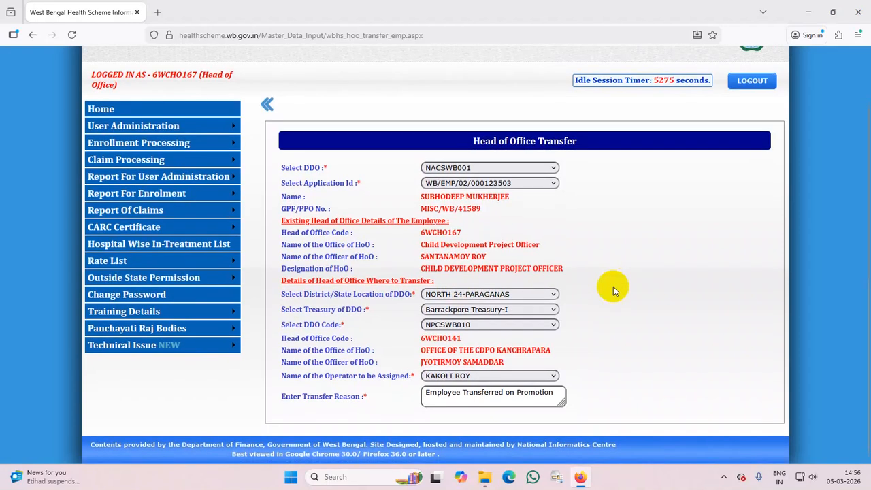
scroll(613, 287, up, 1)
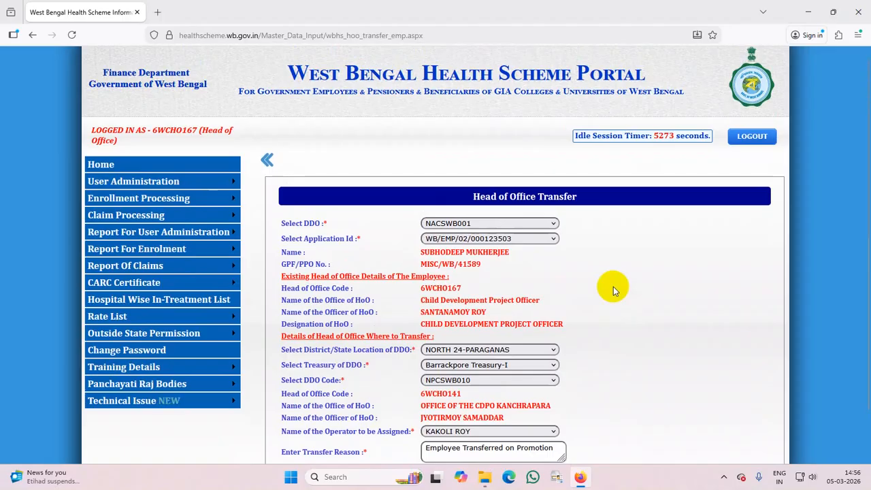
Reopen Transfer Of Enrolled Beneficiary and reselect DDO NACSWB001, leaving the application id unchosen
mouse_move(119, 199)
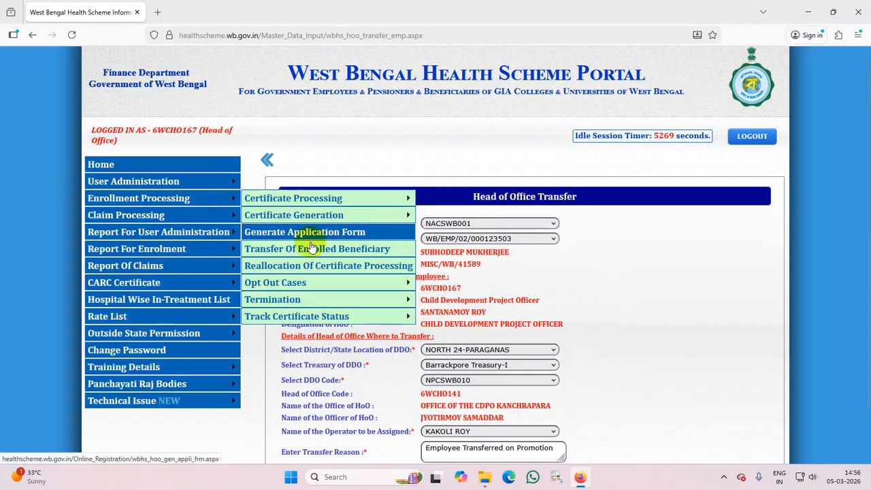
click(338, 251)
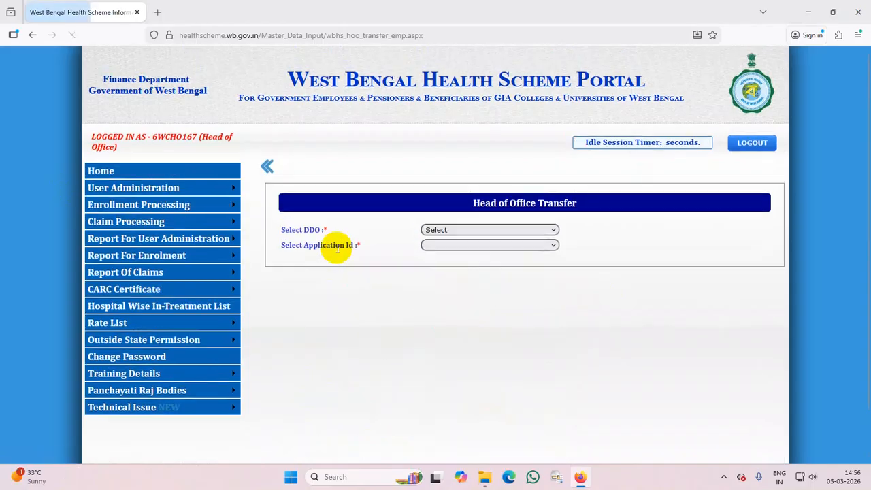
click(551, 230)
click(448, 259)
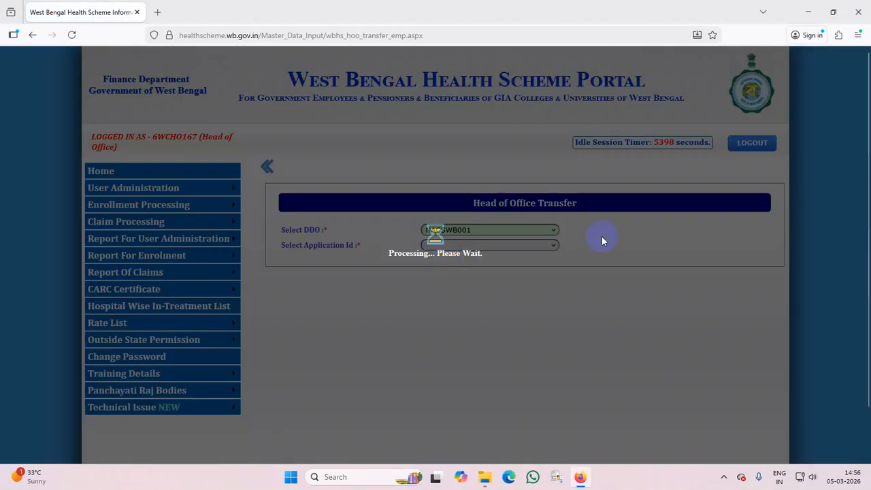
click(552, 246)
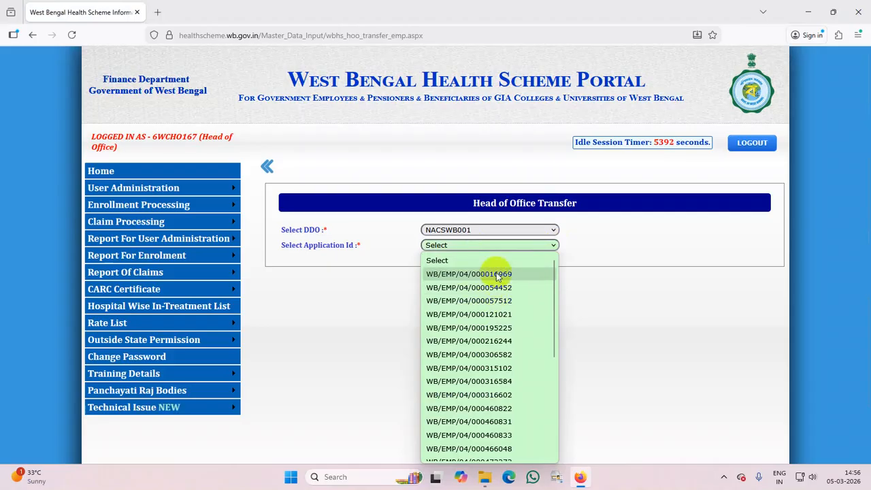
click(669, 282)
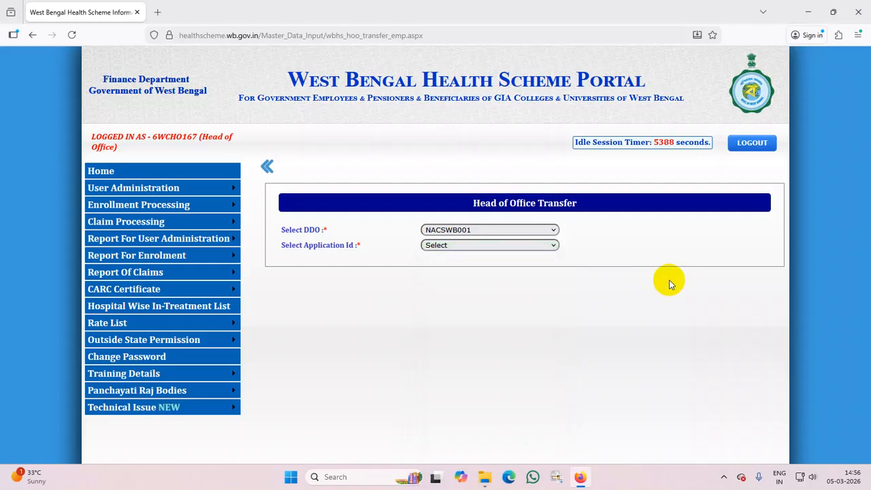
mouse_move(229, 202)
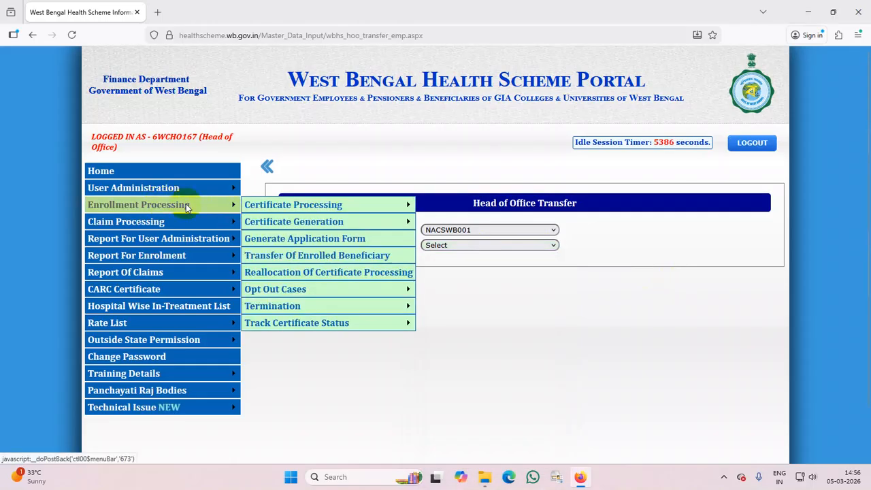